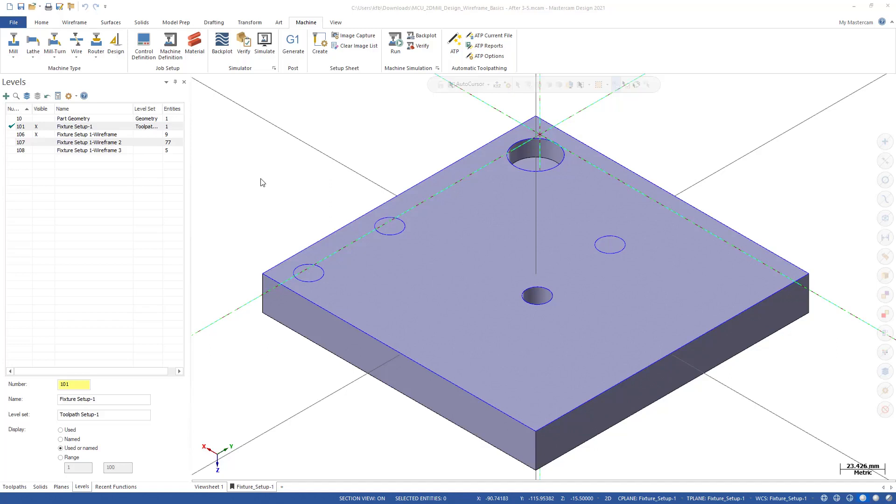
Make the Fixture Setup 1-Wireframe level active, show the Part Geometry level and hide the Fixture Setup-1 level.
{"action": "left_click", "coordinate": [12, 134]}
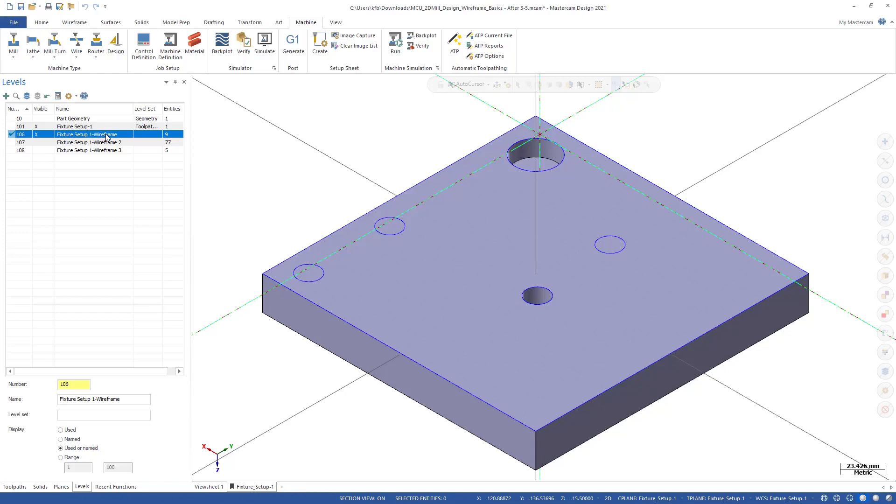
{"action": "left_click", "coordinate": [39, 119]}
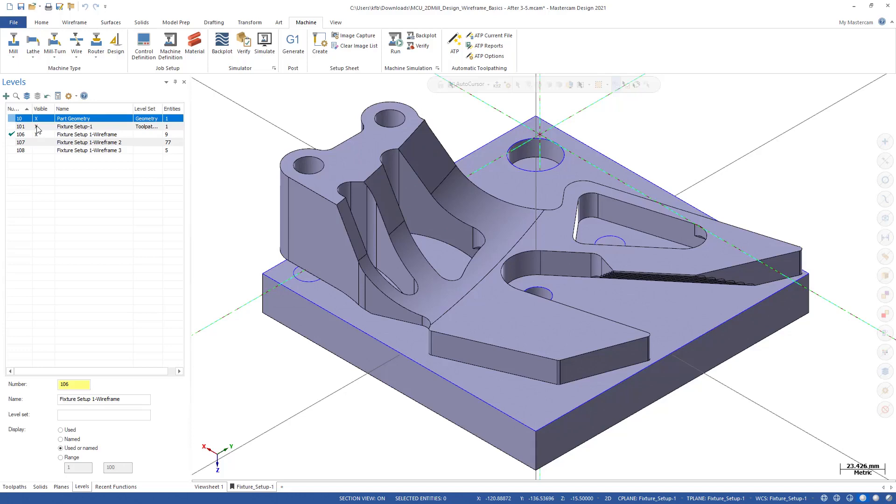
{"action": "left_click", "coordinate": [38, 127]}
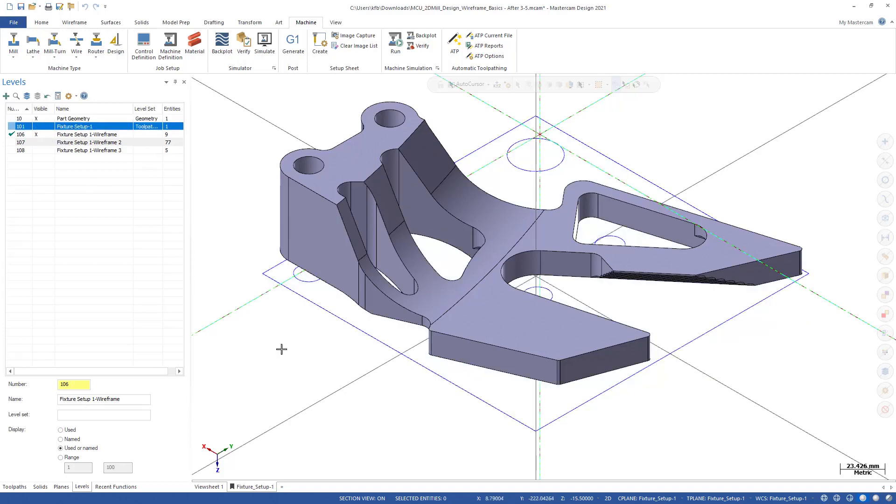
{"action": "middle_click_drag", "start_coordinate": [344, 366], "coordinate": [346, 168]}
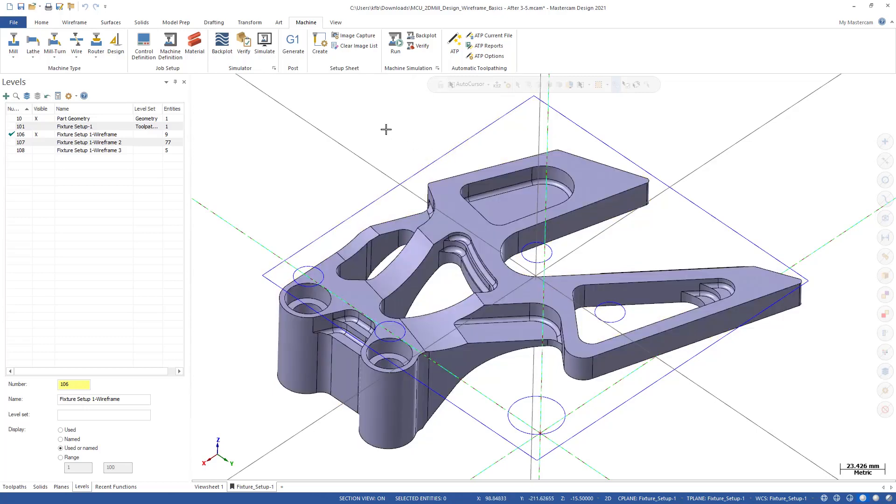
Project copies of the closed pocket's three straight edges and its large end arc to depth -15.5.
{"action": "left_click", "coordinate": [79, 25]}
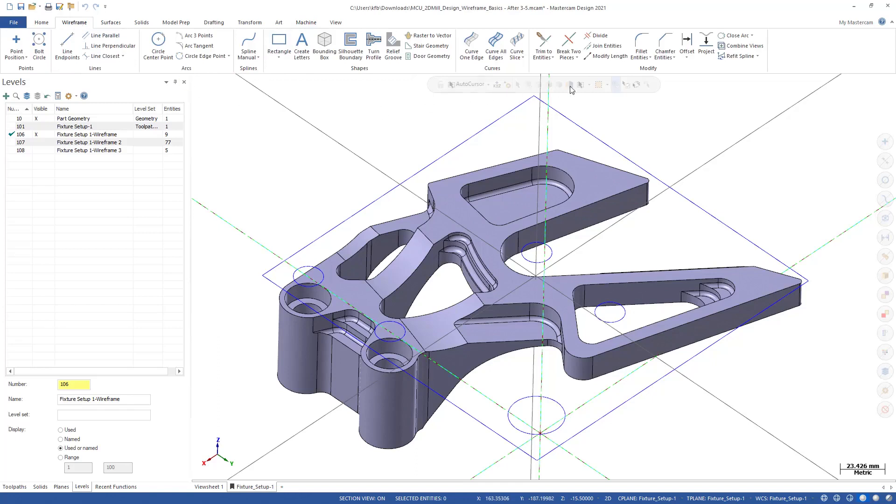
{"action": "left_click", "coordinate": [707, 47]}
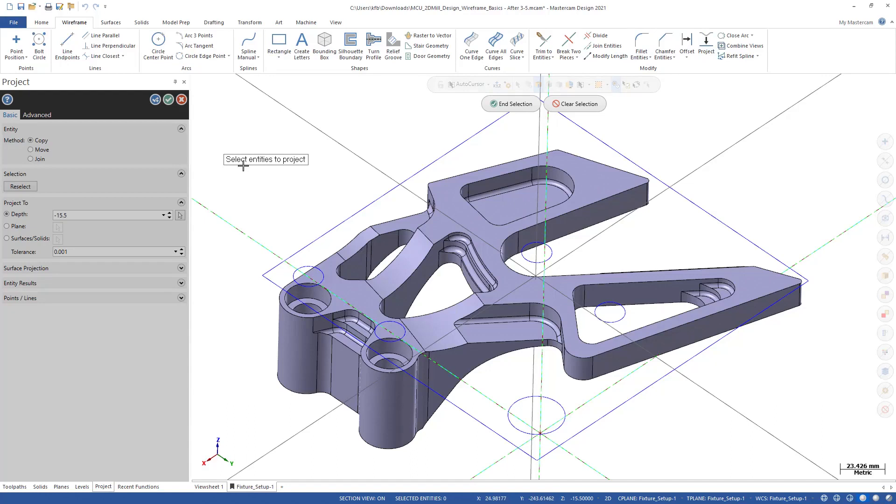
{"action": "left_click", "coordinate": [515, 178]}
{"action": "left_click", "coordinate": [567, 172]}
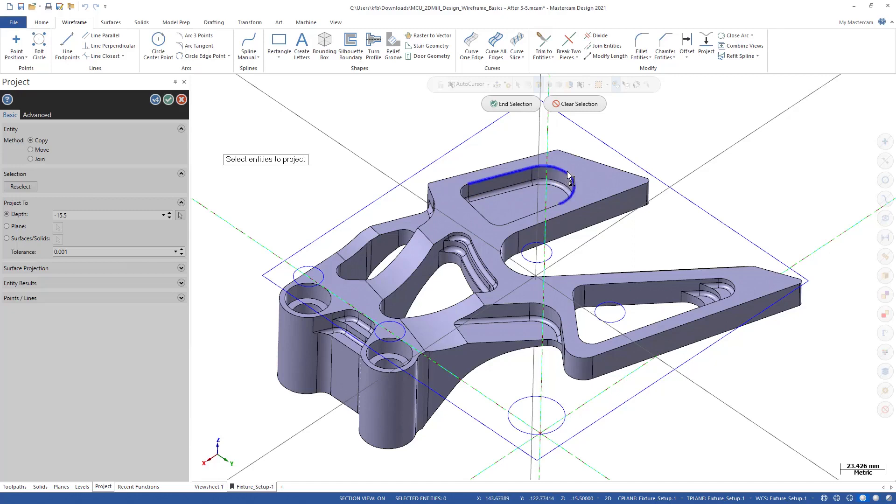
{"action": "left_click", "coordinate": [536, 211]}
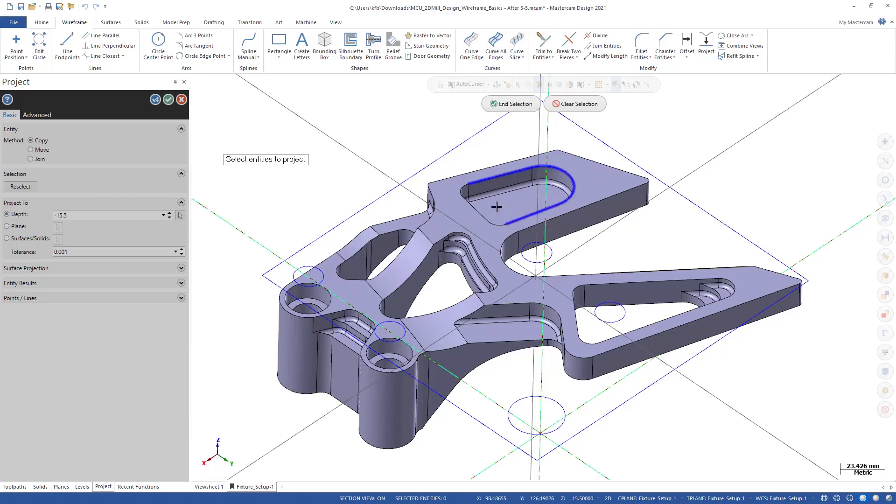
{"action": "left_click", "coordinate": [474, 206]}
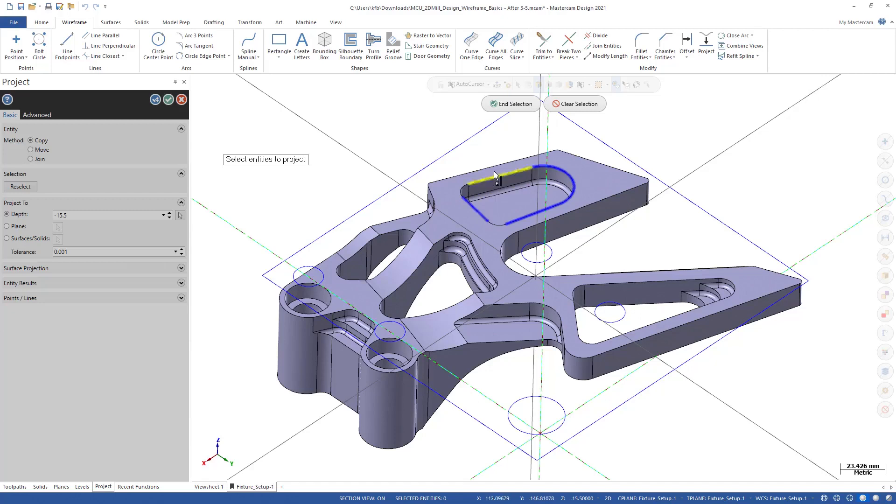
{"action": "left_click", "coordinate": [506, 108]}
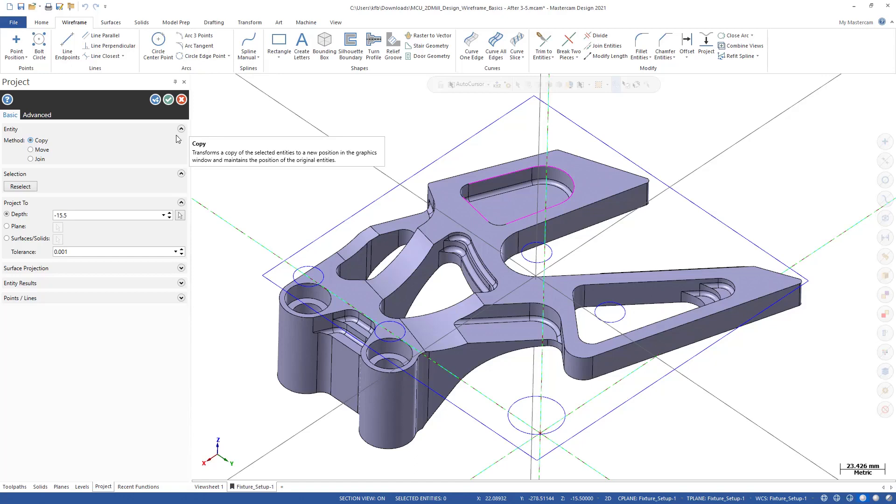
{"action": "left_click", "coordinate": [168, 99]}
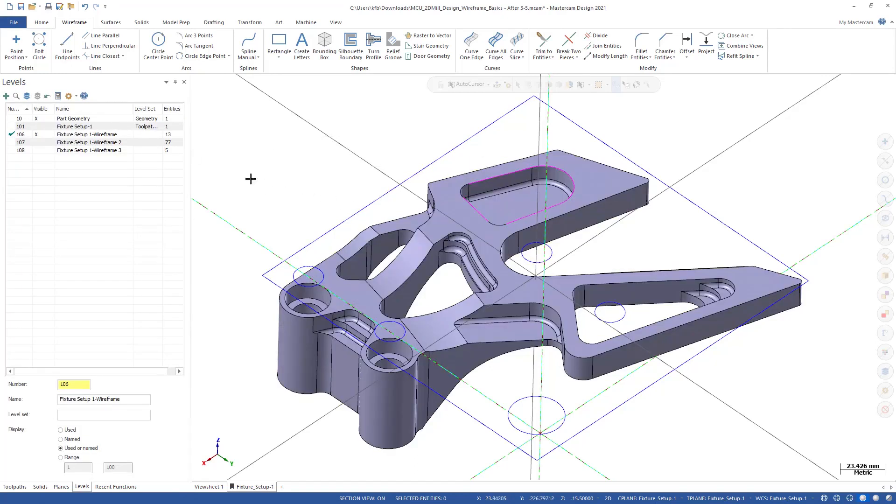
Hide the Part Geometry level and clear the result colors from the projected pocket edges.
{"action": "left_click", "coordinate": [37, 119]}
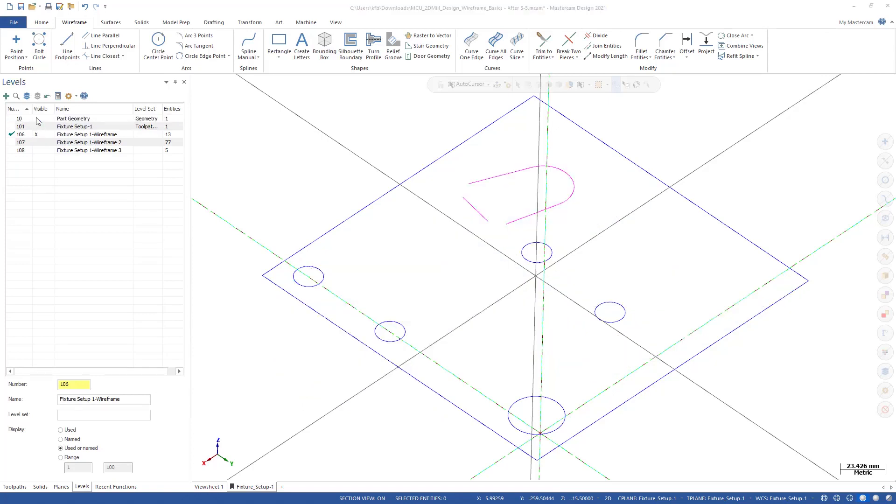
{"action": "right_click", "coordinate": [344, 174]}
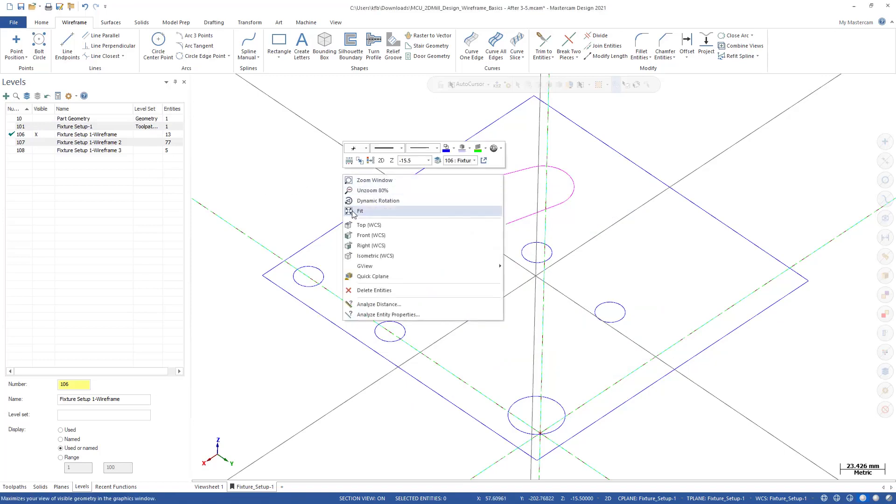
{"action": "left_click", "coordinate": [371, 162]}
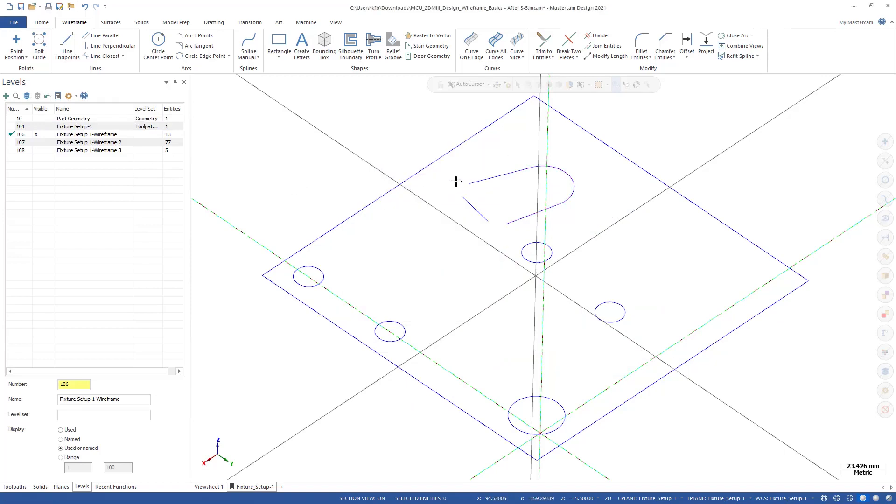
Trim the projected pocket lines to each other at both open corners to close the outline.
{"action": "left_click", "coordinate": [541, 42]}
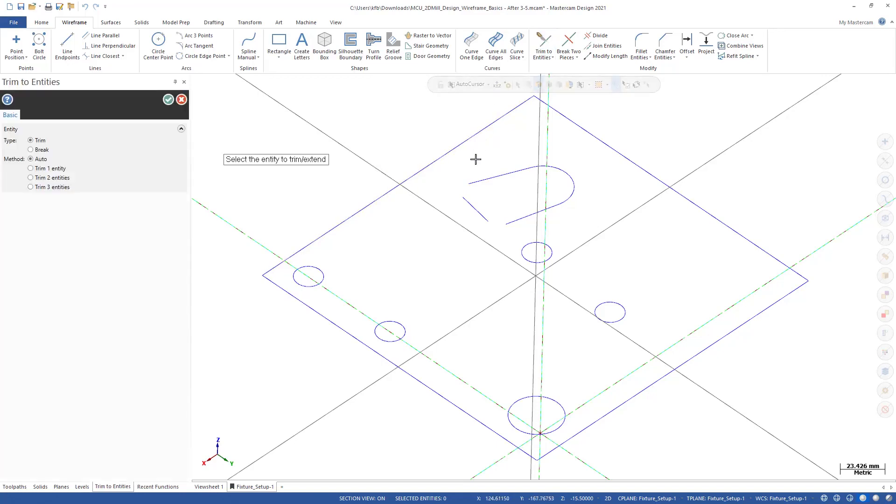
{"action": "left_click", "coordinate": [481, 180]}
{"action": "left_click", "coordinate": [471, 205]}
{"action": "left_click", "coordinate": [41, 179]}
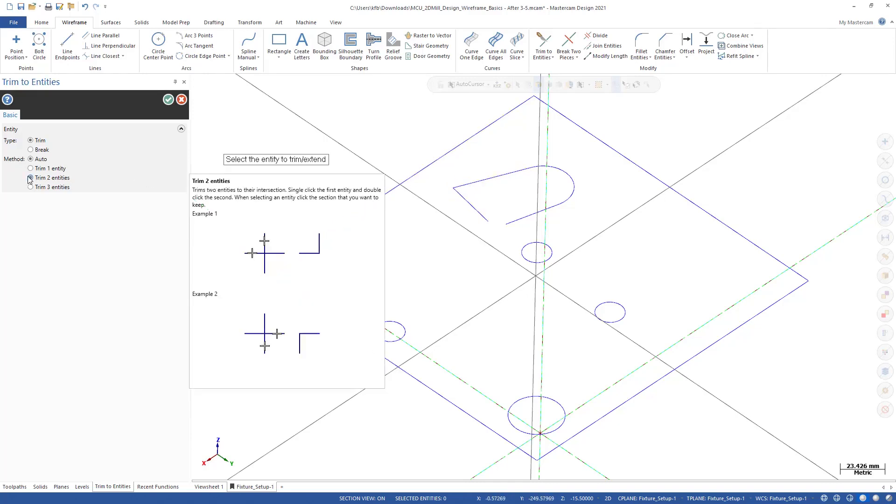
{"action": "left_click", "coordinate": [477, 211]}
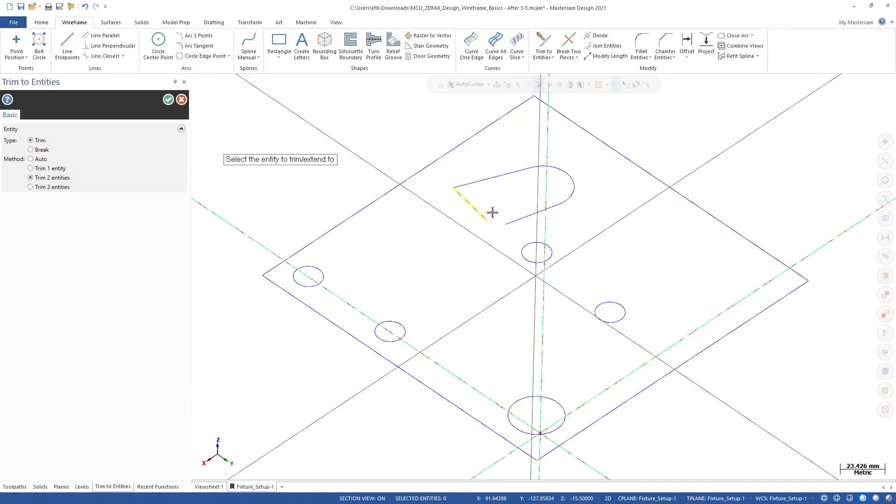
{"action": "left_click", "coordinate": [520, 217]}
{"action": "left_click", "coordinate": [168, 99]}
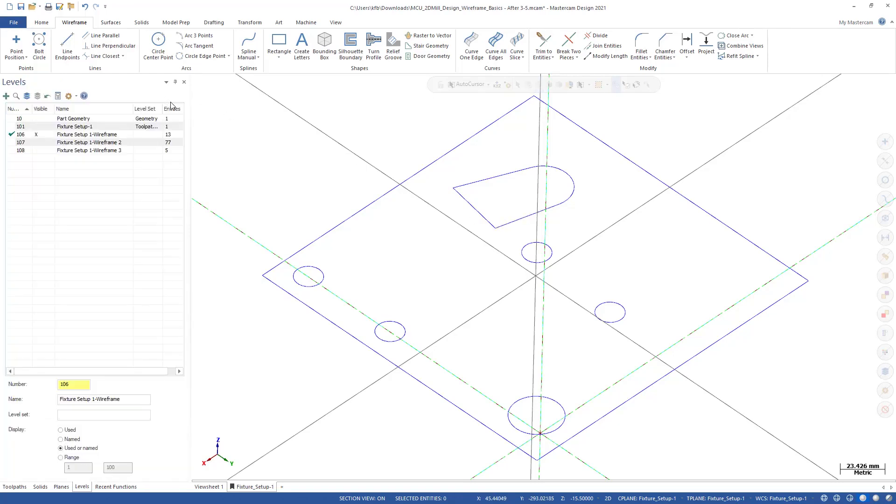
Fillet the two sharp corners of the pocket outline with a 17 mm radius, trimming the lines.
{"action": "left_click", "coordinate": [640, 42]}
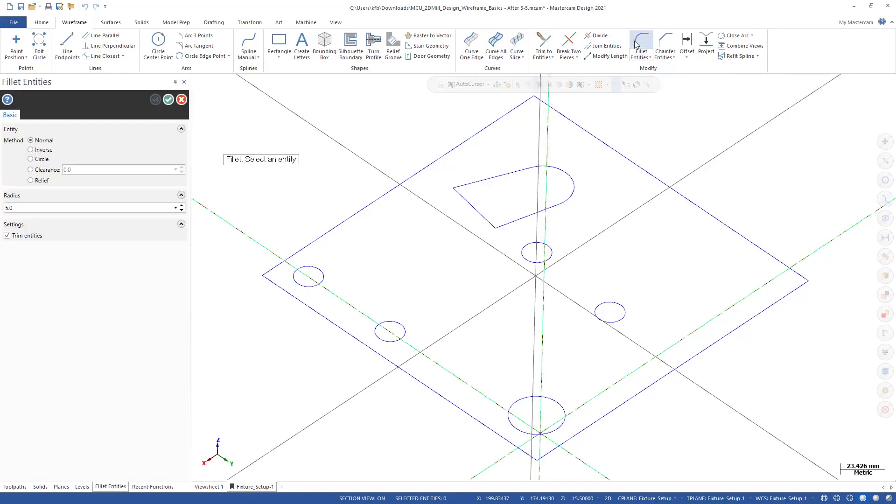
{"action": "left_click", "coordinate": [477, 187]}
{"action": "left_click", "coordinate": [471, 200]}
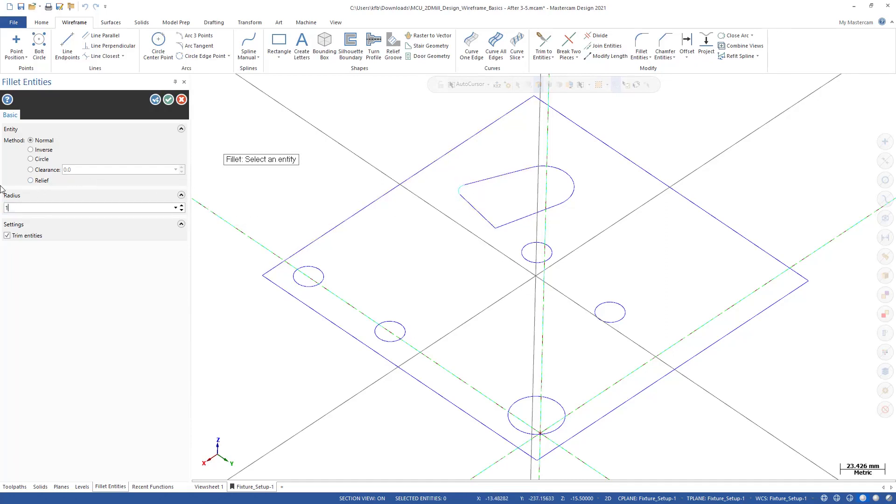
{"action": "key", "text": "Return"}
{"action": "left_click", "coordinate": [515, 219]}
{"action": "left_click", "coordinate": [494, 220]}
{"action": "left_click", "coordinate": [494, 220]}
{"action": "left_click", "coordinate": [518, 217]}
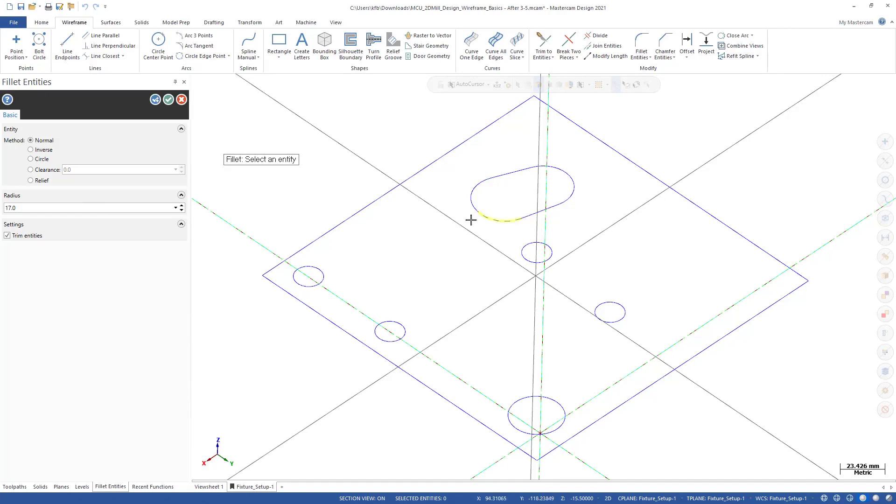
{"action": "left_click", "coordinate": [168, 99]}
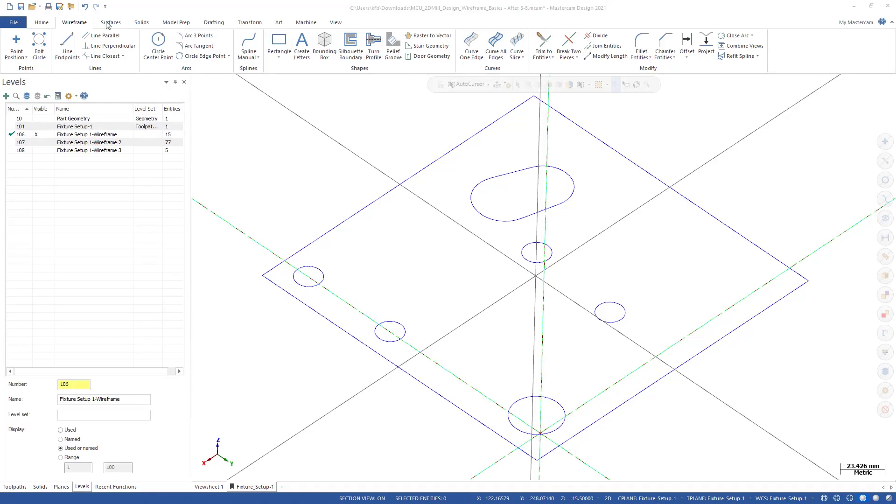
Analyze the properties of the pocket outline's projected end arc and compare the outline with the part geometry.
{"action": "left_click", "coordinate": [45, 27]}
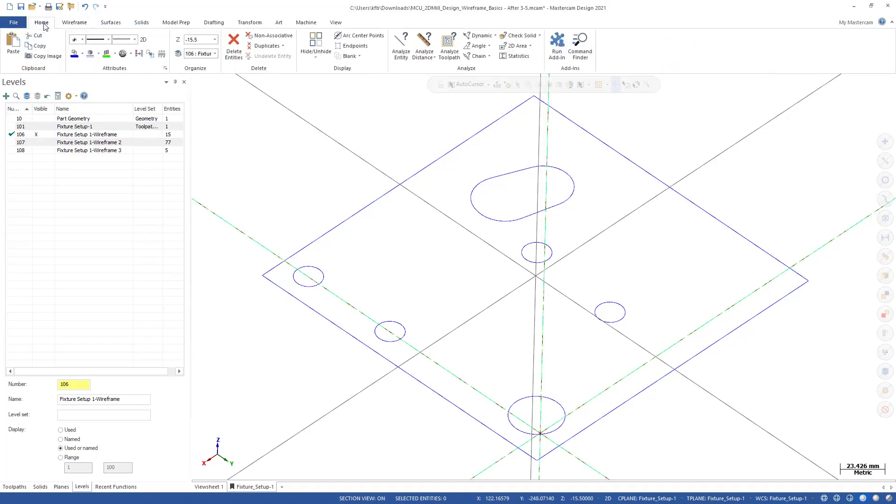
{"action": "left_click", "coordinate": [403, 48]}
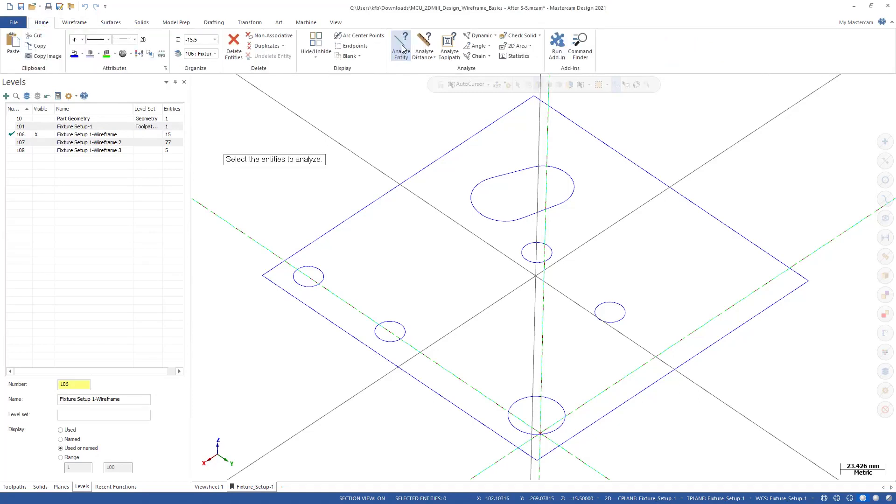
{"action": "left_click", "coordinate": [572, 174]}
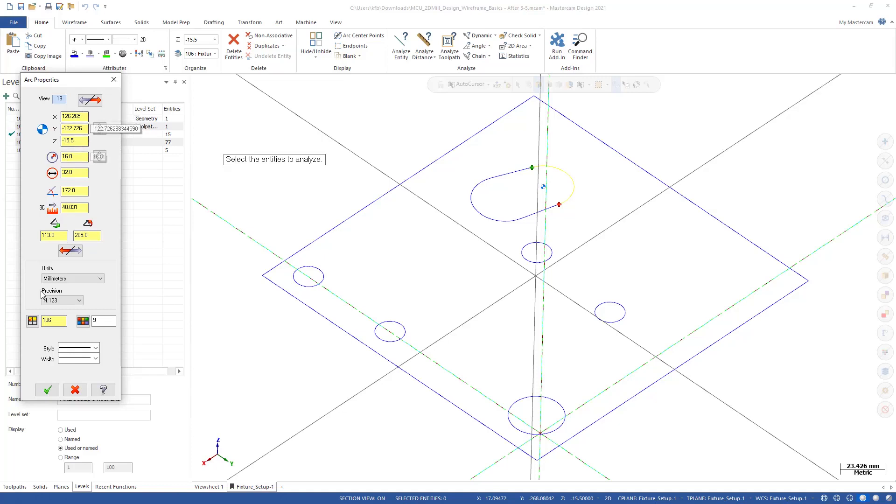
{"action": "left_click", "coordinate": [48, 389]}
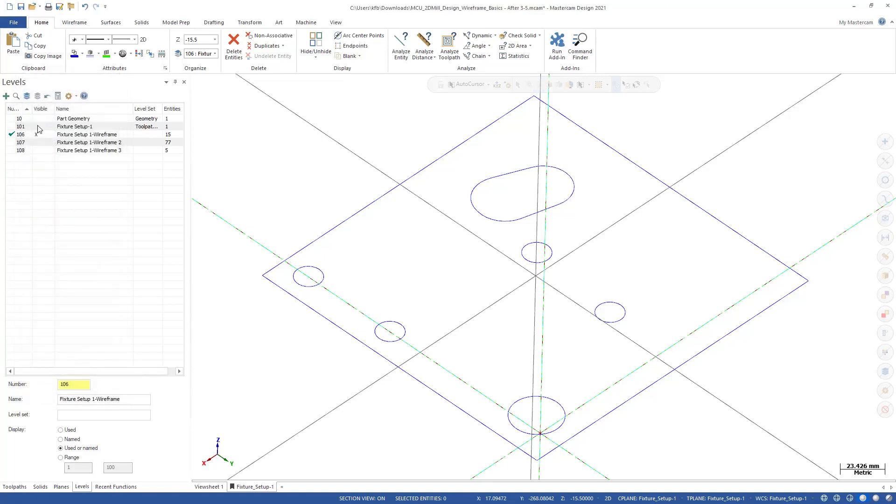
{"action": "left_click", "coordinate": [40, 120]}
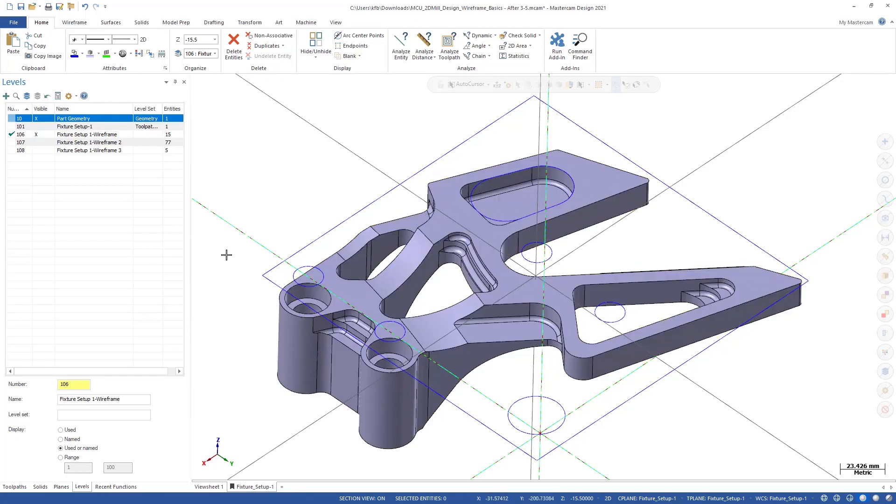
{"action": "left_click", "coordinate": [35, 120]}
Delete the pocket outline's projected end arc and replace it with a 17 mm fillet between the two long lines.
{"action": "left_click", "coordinate": [574, 178]}
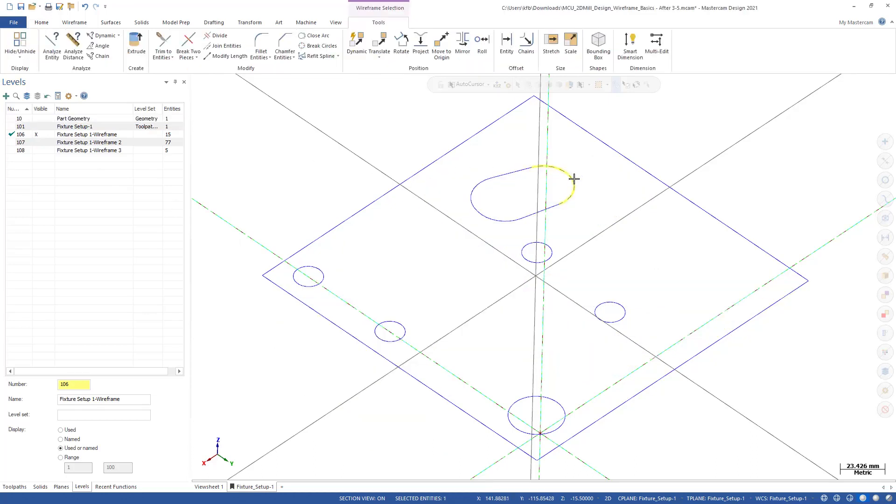
{"action": "key", "text": "Delete"}
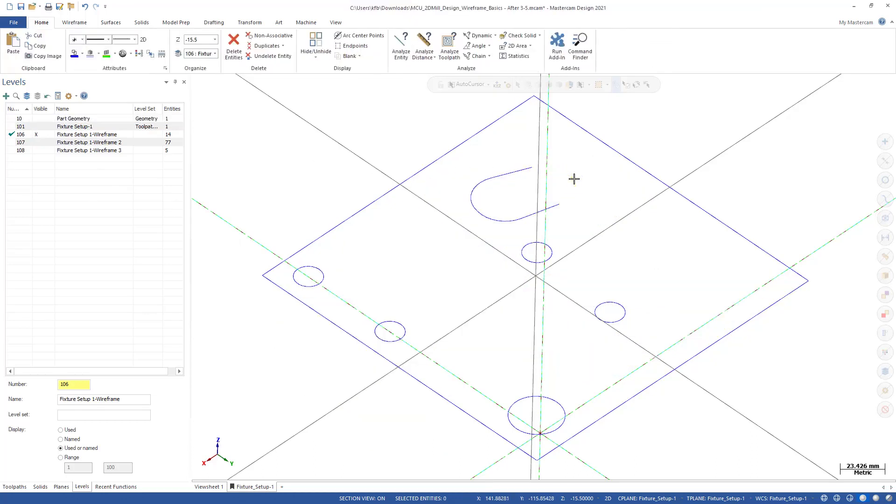
{"action": "left_click", "coordinate": [74, 23]}
{"action": "left_click", "coordinate": [641, 43]}
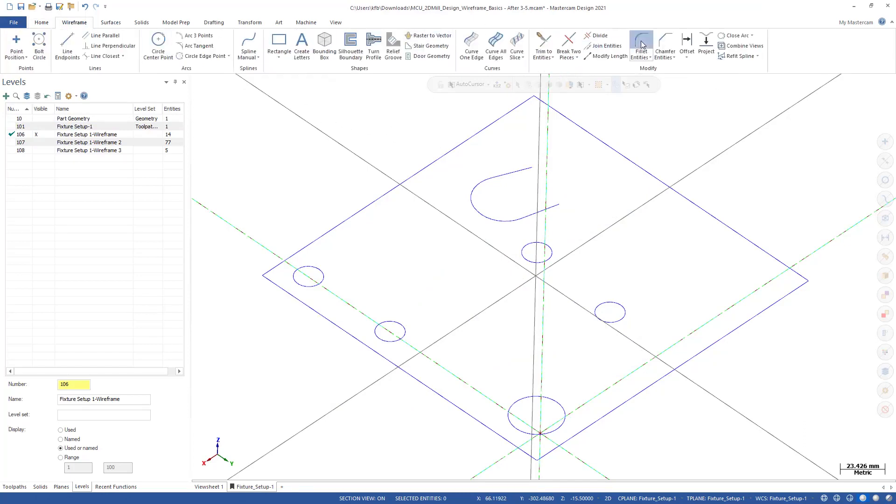
{"action": "left_click", "coordinate": [524, 170]}
{"action": "left_click", "coordinate": [540, 210]}
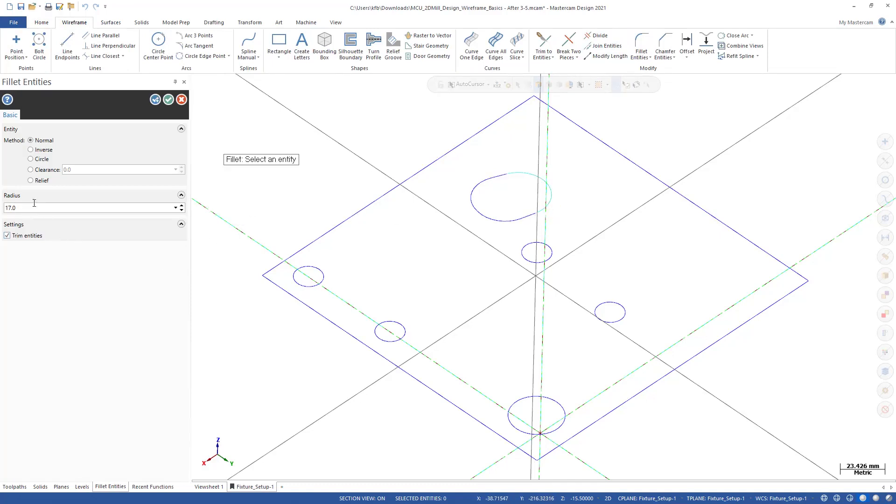
{"action": "left_click", "coordinate": [169, 99]}
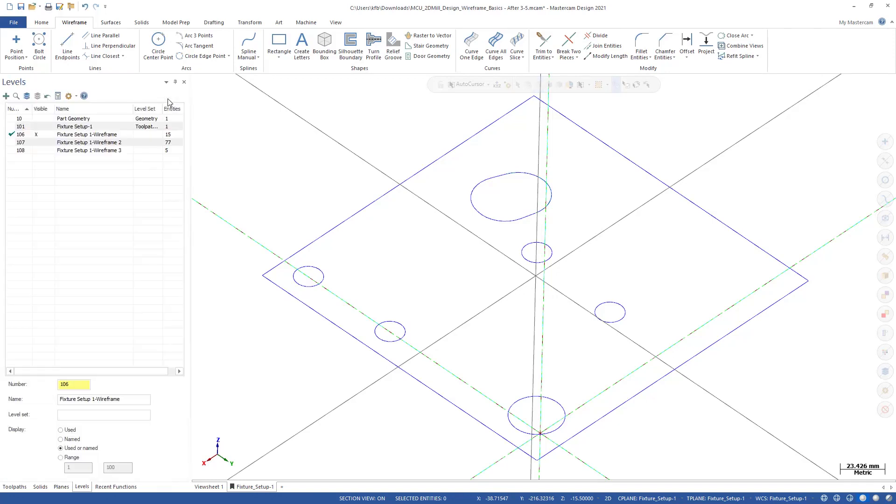
Compare the outline with the part geometry, leave that level hidden, and make Fixture Setup-1 visible and active.
{"action": "left_click", "coordinate": [38, 120]}
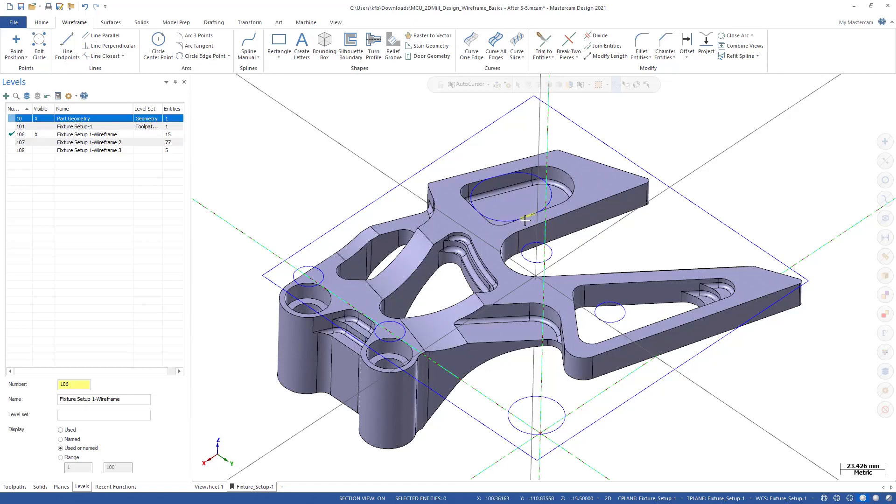
{"action": "left_click", "coordinate": [38, 119]}
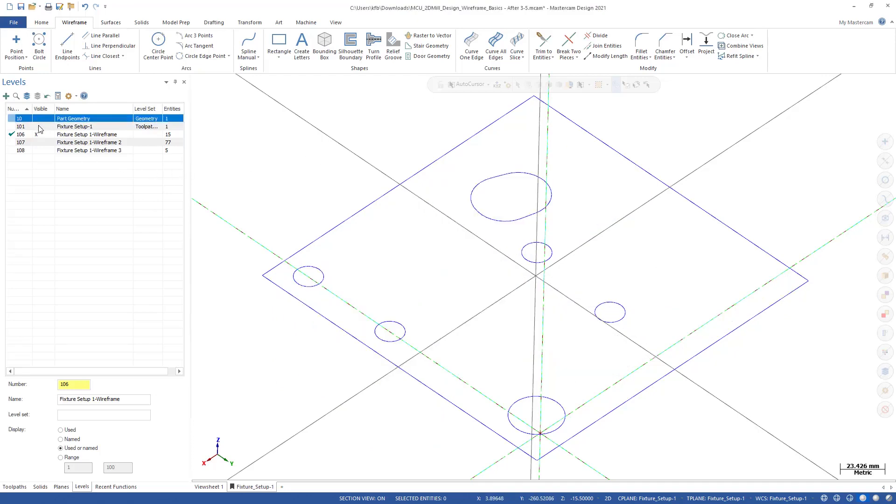
{"action": "left_click", "coordinate": [39, 126]}
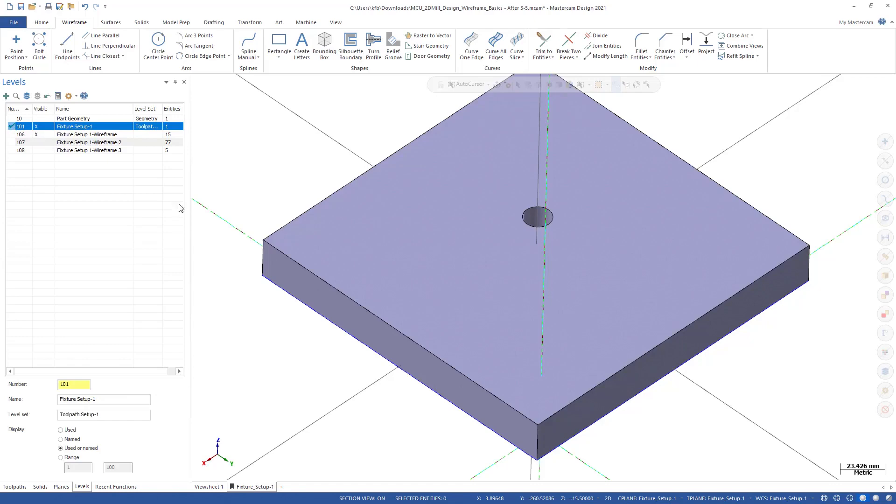
Extrude the closed pocket outline on the fixture plate's underside by 6 mm as an added boss.
{"action": "middle_click_drag", "start_coordinate": [395, 344], "coordinate": [417, 122]}
{"action": "scroll", "coordinate": [420, 156], "scroll_direction": "down", "scroll_amount": 3}
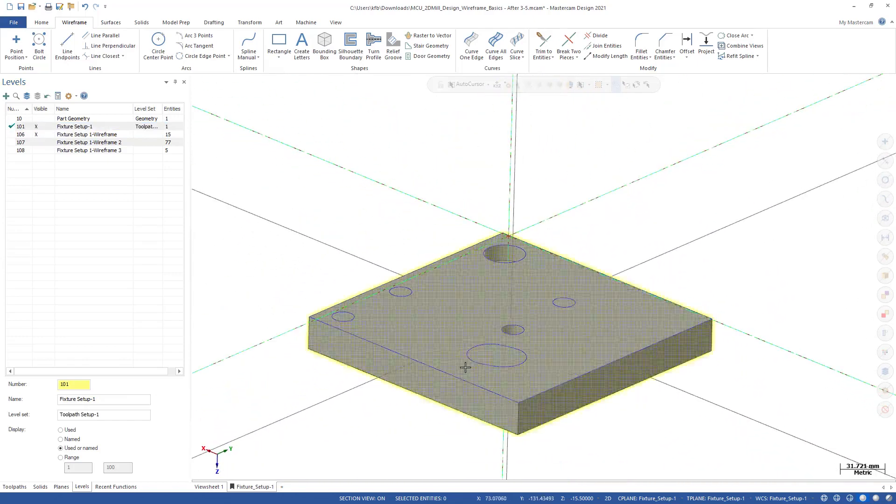
{"action": "scroll", "coordinate": [476, 407], "scroll_direction": "up", "scroll_amount": 3}
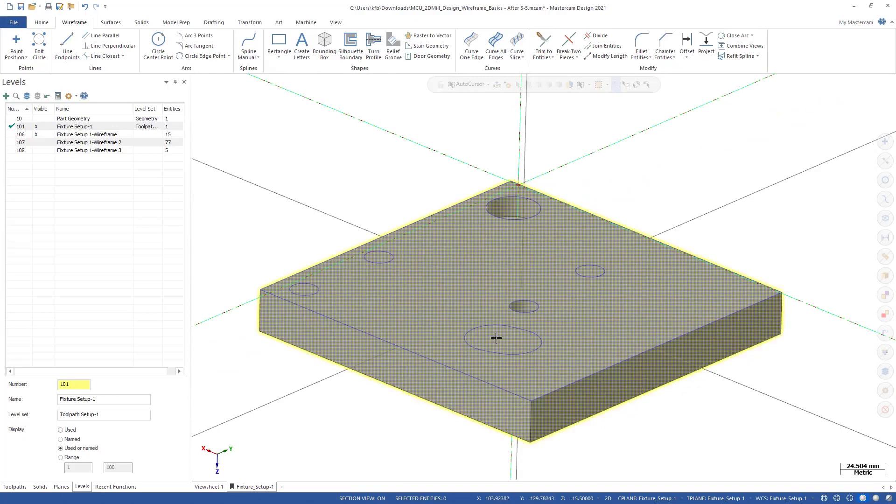
{"action": "left_click", "coordinate": [142, 24]}
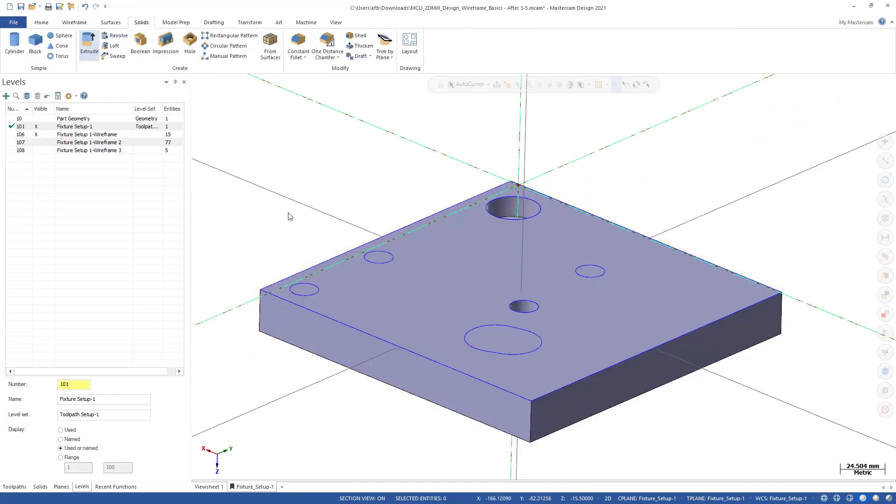
{"action": "left_click", "coordinate": [495, 324]}
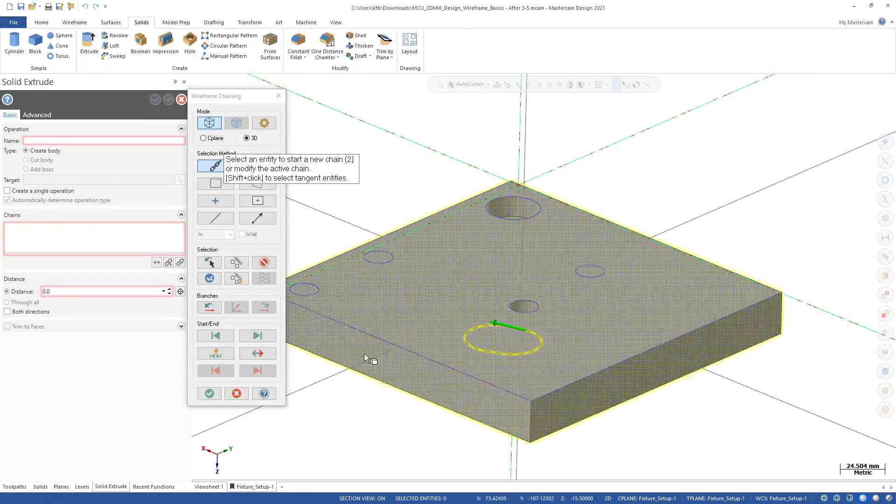
{"action": "left_click", "coordinate": [209, 394]}
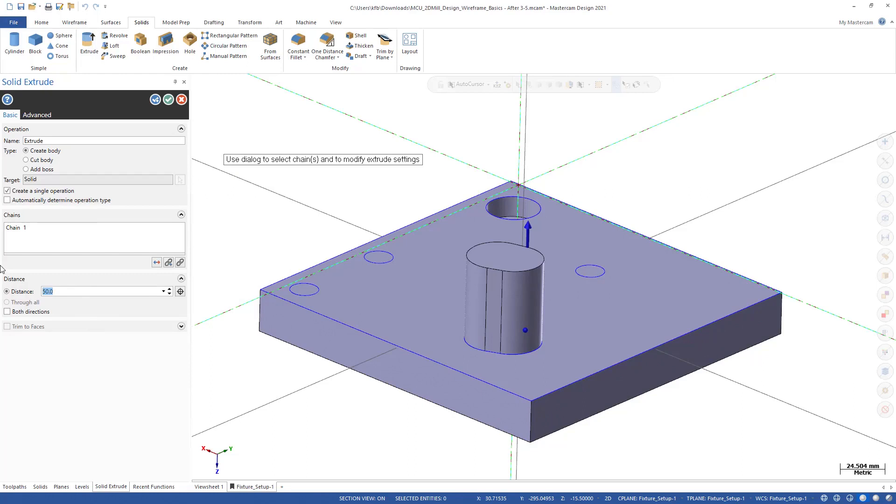
{"action": "type", "text": "6"}
{"action": "key", "text": "Return"}
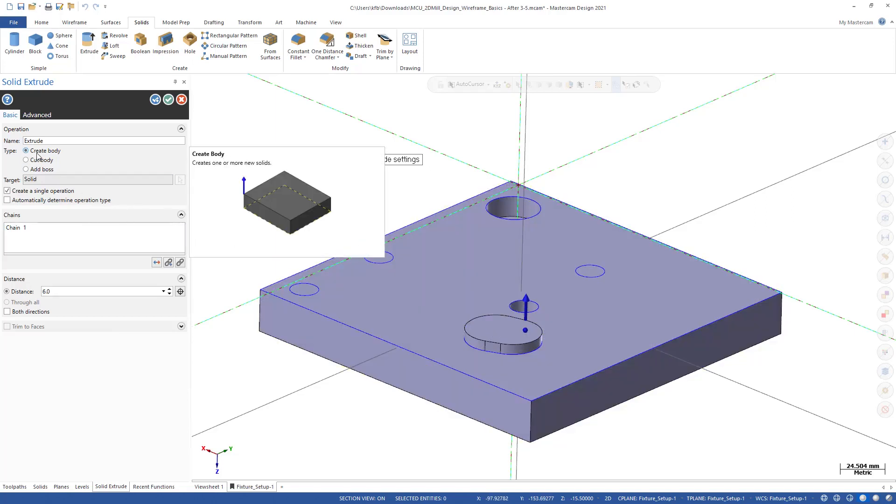
{"action": "left_click", "coordinate": [32, 171]}
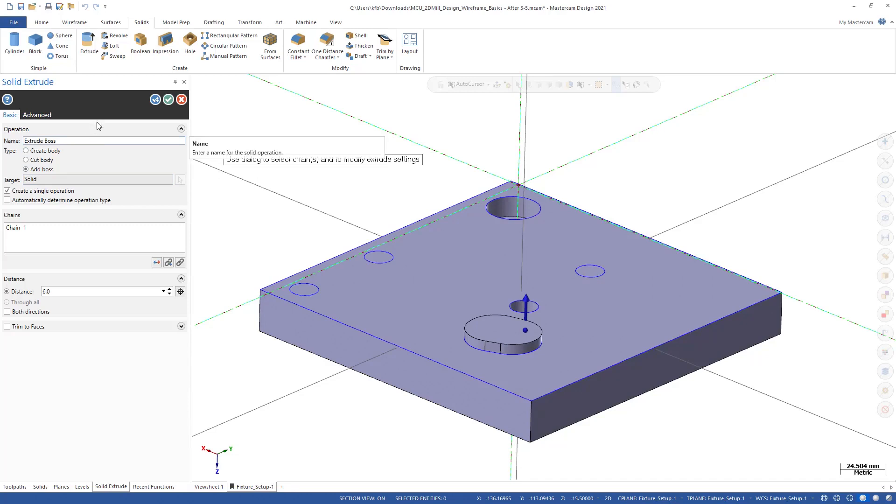
{"action": "left_click", "coordinate": [169, 100]}
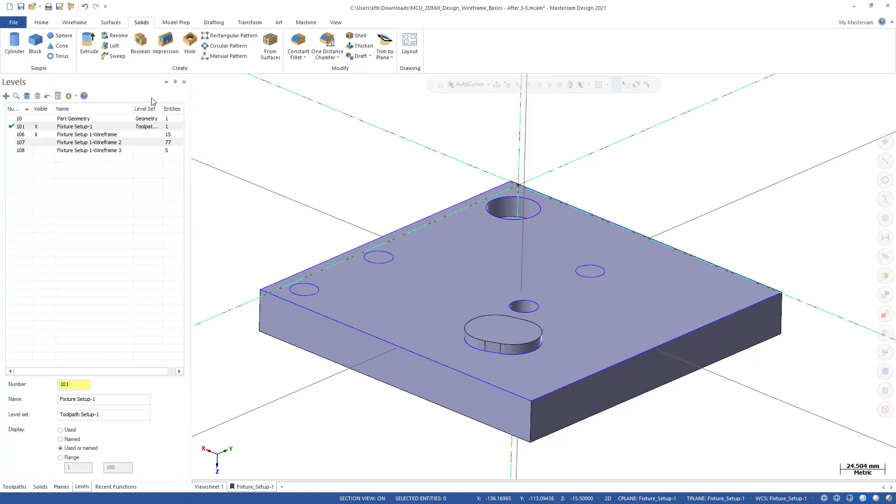